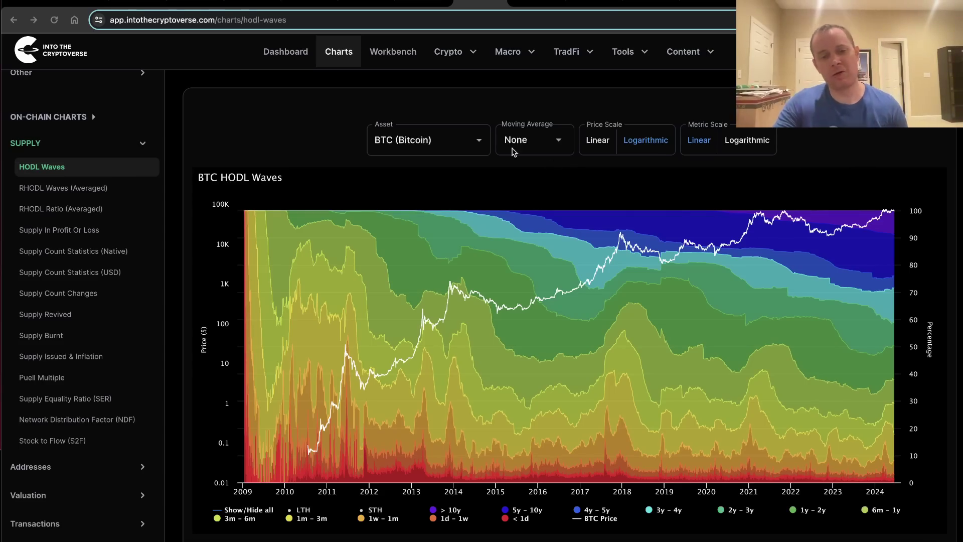
# - Check the chart asset list and keep Bitcoin as the selected asset
pyautogui.click(474, 143)
pyautogui.scroll(-5, 441, 266)
pyautogui.scroll(2, 439, 267)
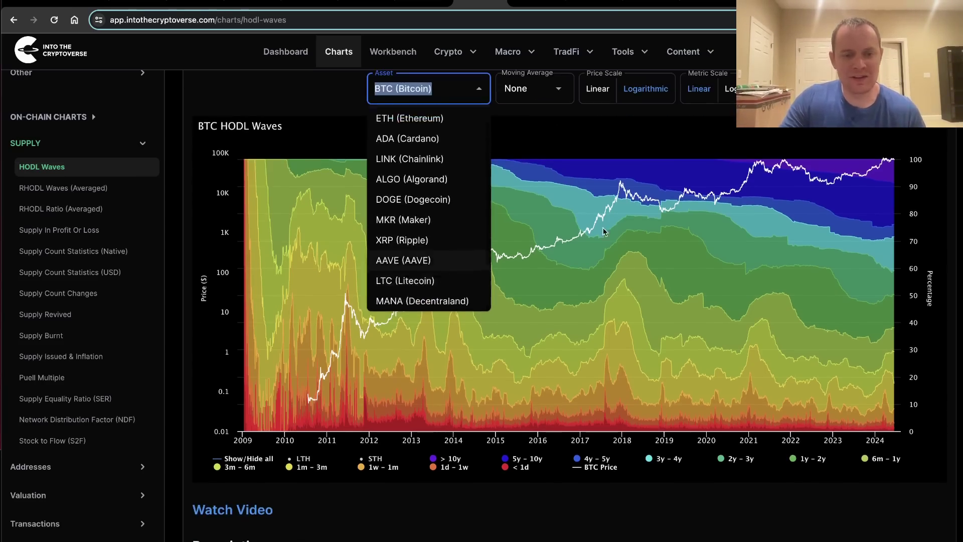
pyautogui.click(785, 140)
pyautogui.moveTo(614, 176)
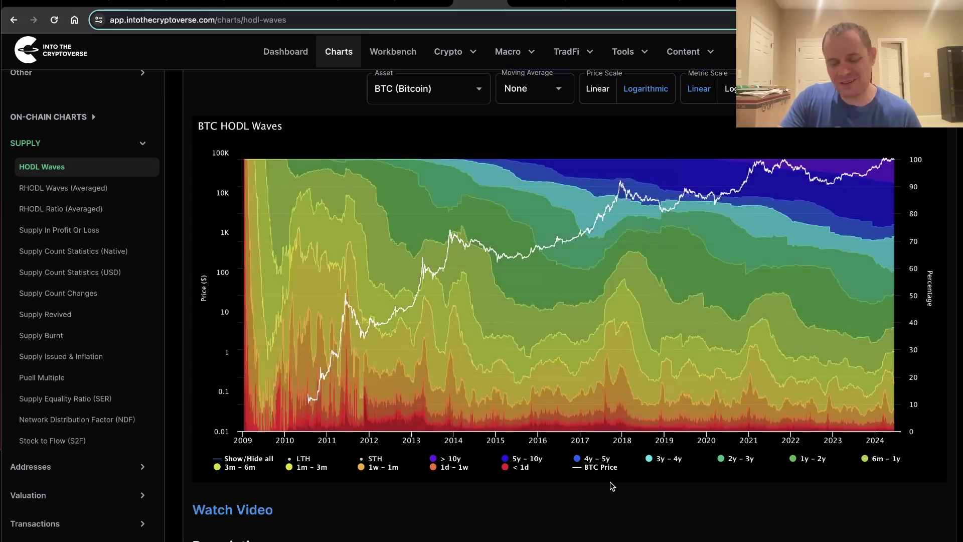
# - Hide all age bands, then enable STH to show only the 1d–6m bands
pyautogui.scroll(-4, 610, 482)
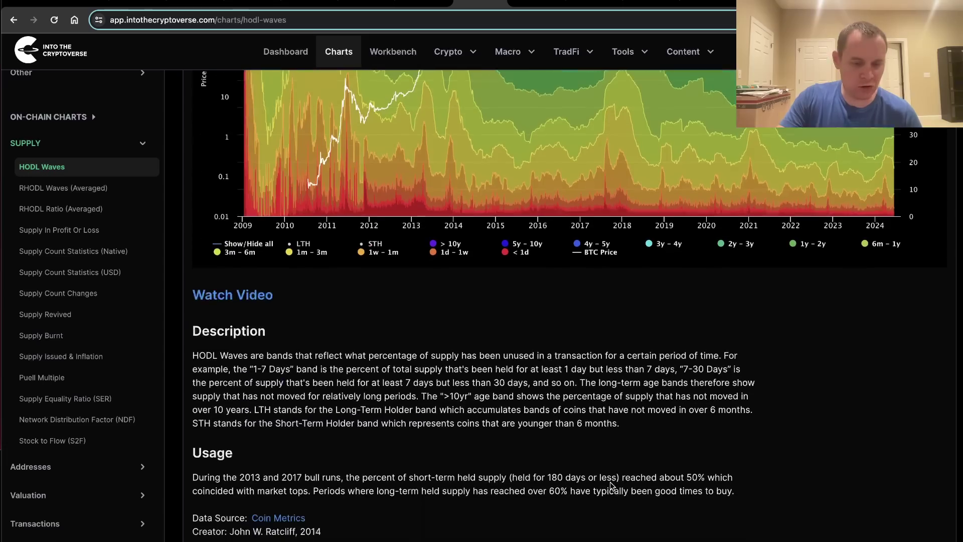
pyautogui.scroll(-1, 611, 486)
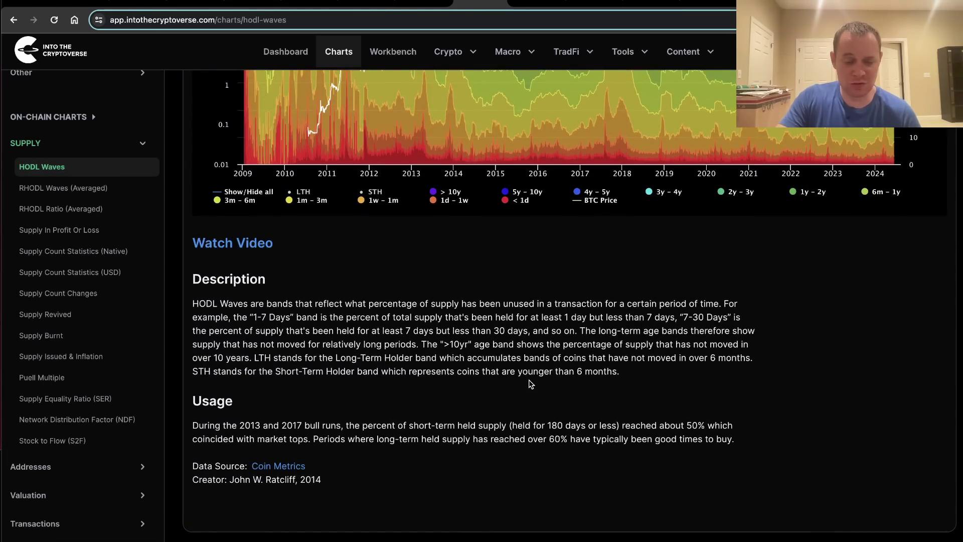
pyautogui.scroll(7, 483, 420)
pyautogui.scroll(-2, 479, 351)
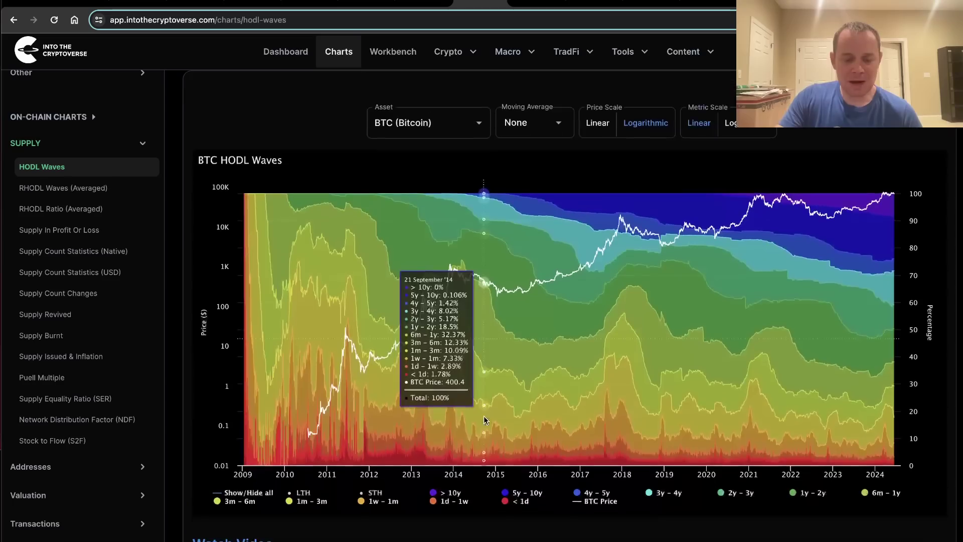
pyautogui.click(249, 492)
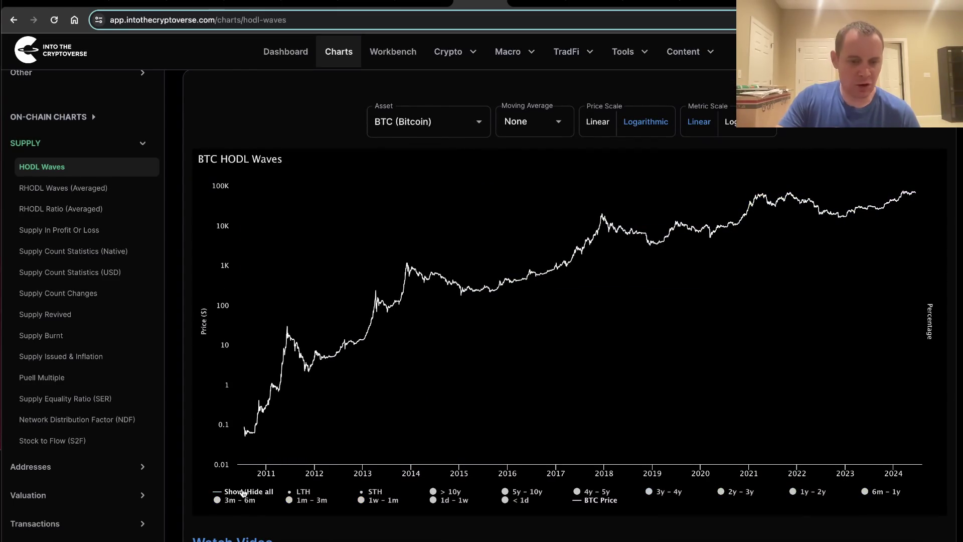
pyautogui.click(371, 494)
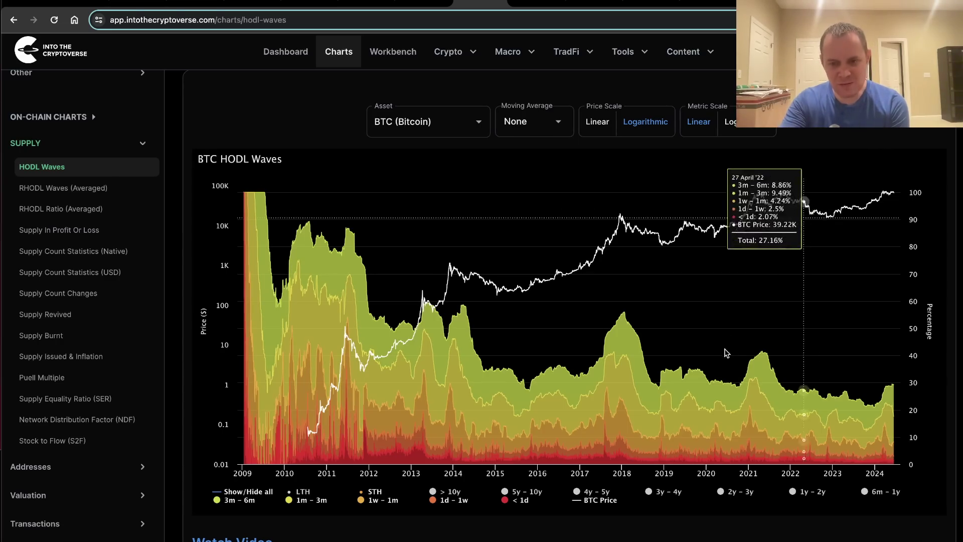
pyautogui.scroll(1, 652, 301)
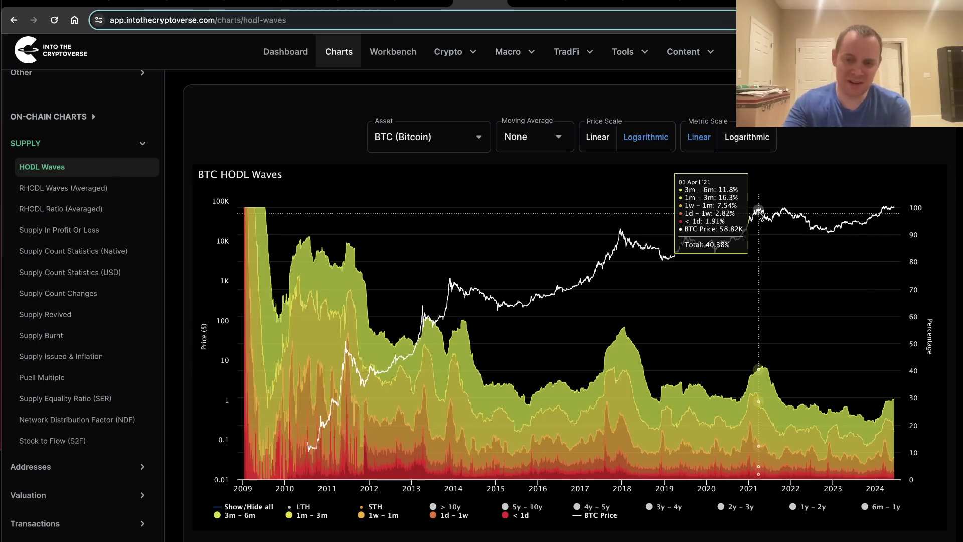
pyautogui.scroll(-1, 768, 211)
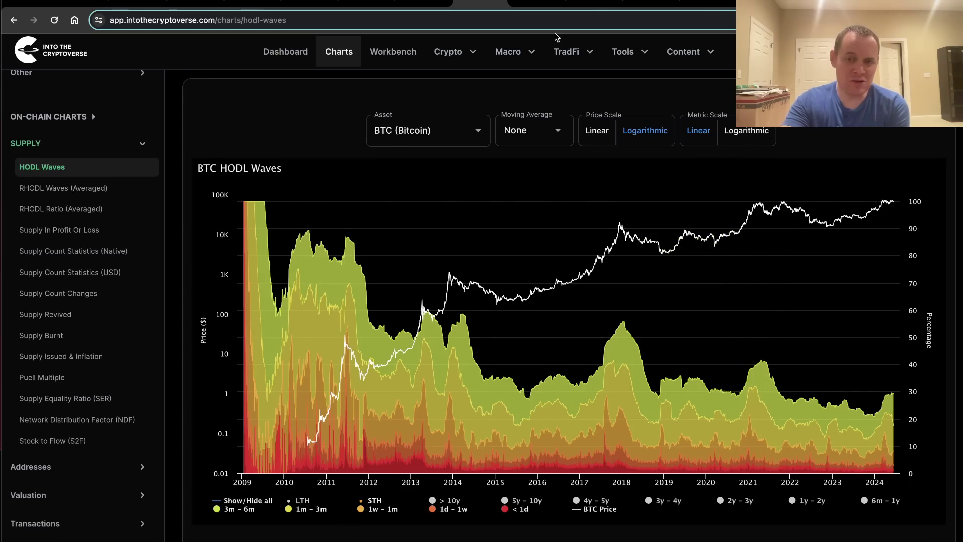
# - Expand Social Metrics from the Tools indicator dashboard to view its historical risk chart
pyautogui.click(640, 60)
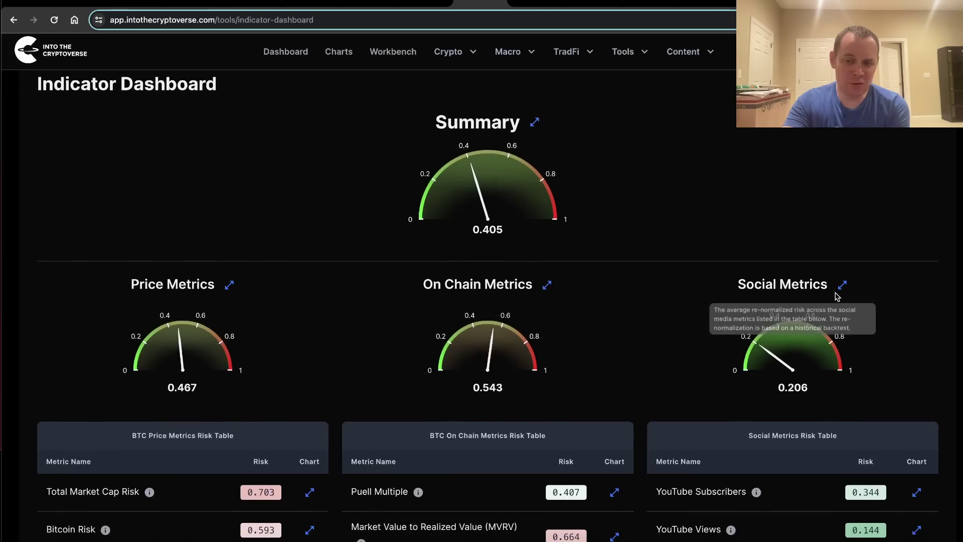
pyautogui.click(841, 283)
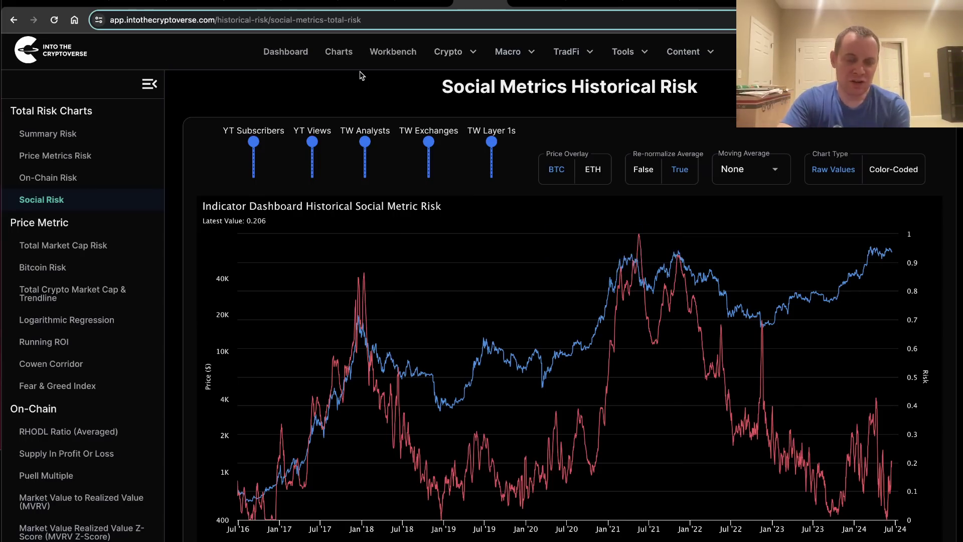
# - Reopen HODL Waves from Charts > On-chain Charts > Supply, with every age band visible
pyautogui.click(344, 63)
pyautogui.scroll(-15, 378, 161)
pyautogui.scroll(-20, 365, 296)
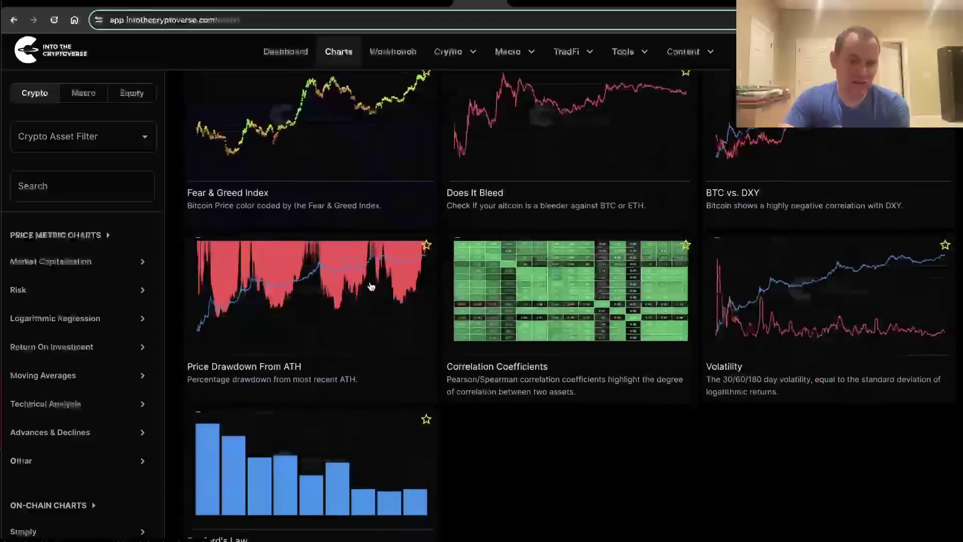
pyautogui.scroll(-6, 371, 287)
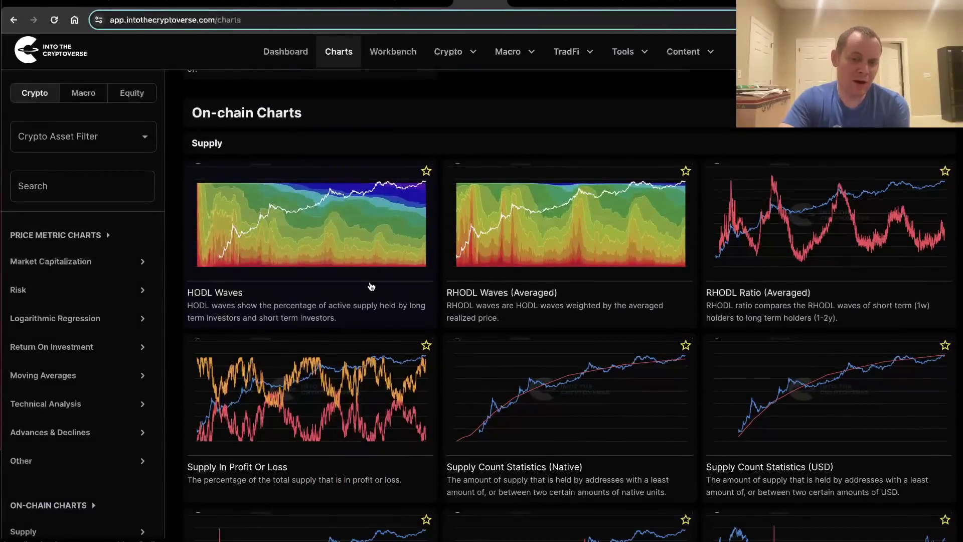
pyautogui.scroll(-2, 369, 287)
pyautogui.scroll(1, 352, 261)
pyautogui.click(305, 233)
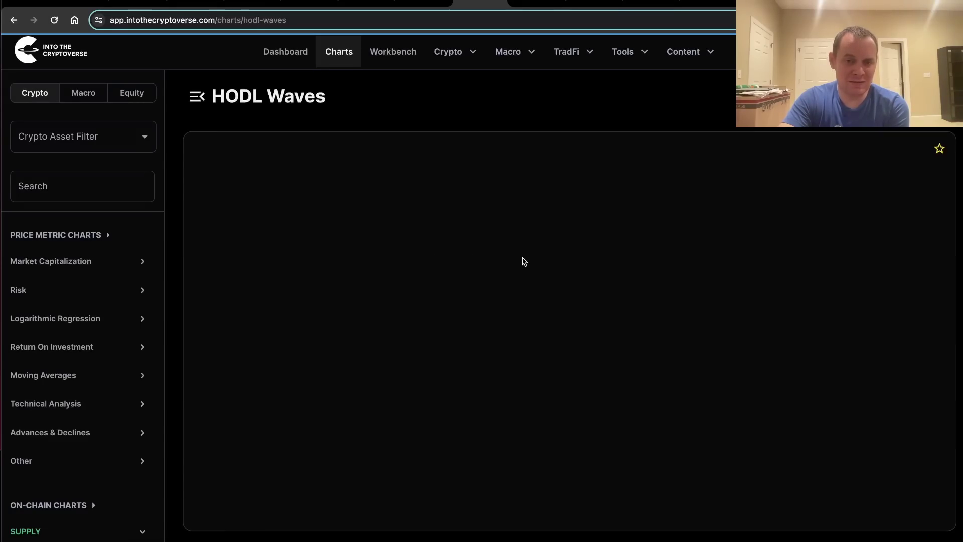
pyautogui.scroll(-1, 523, 261)
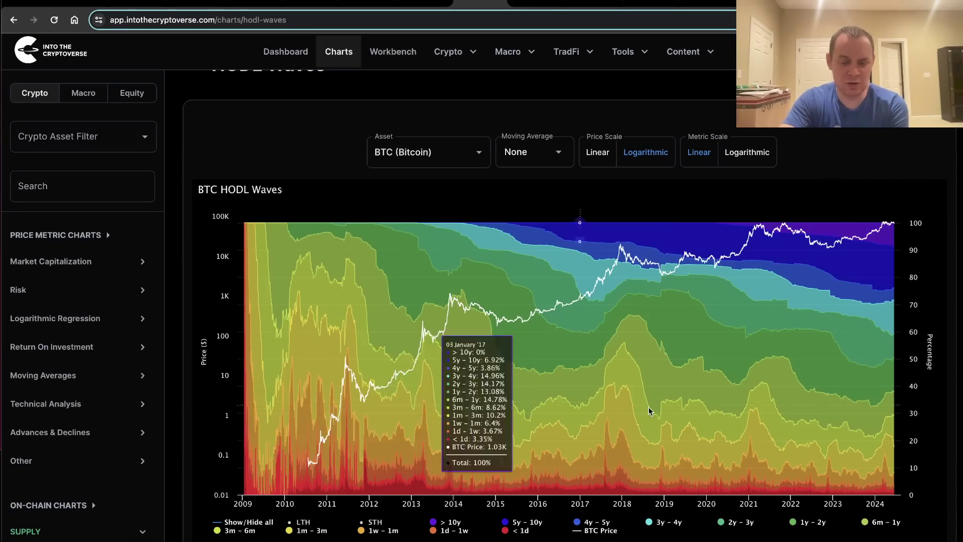
pyautogui.scroll(-1, 577, 417)
pyautogui.scroll(1, 662, 480)
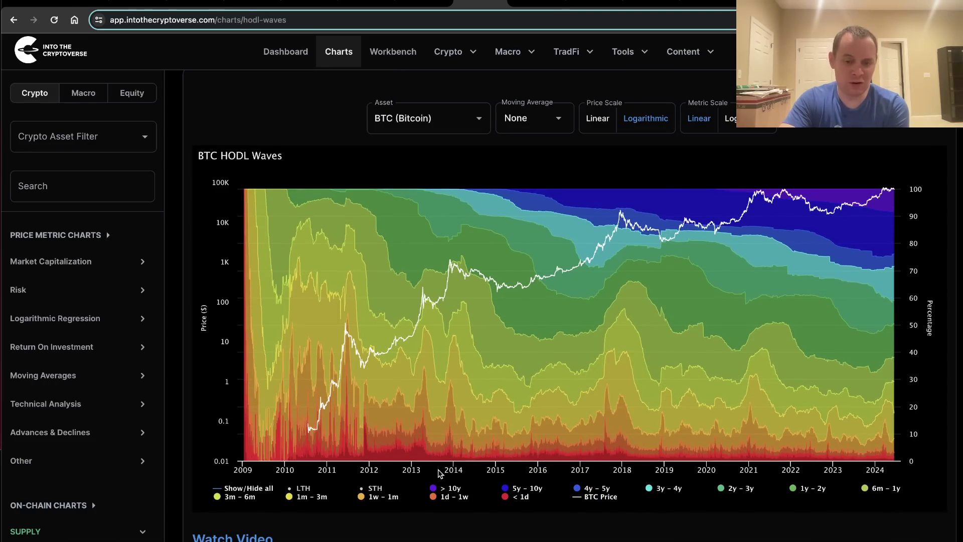
# - Isolate the short-term bands, zoom into late 2023–mid 2024, then reset to 2009–2024
pyautogui.click(259, 489)
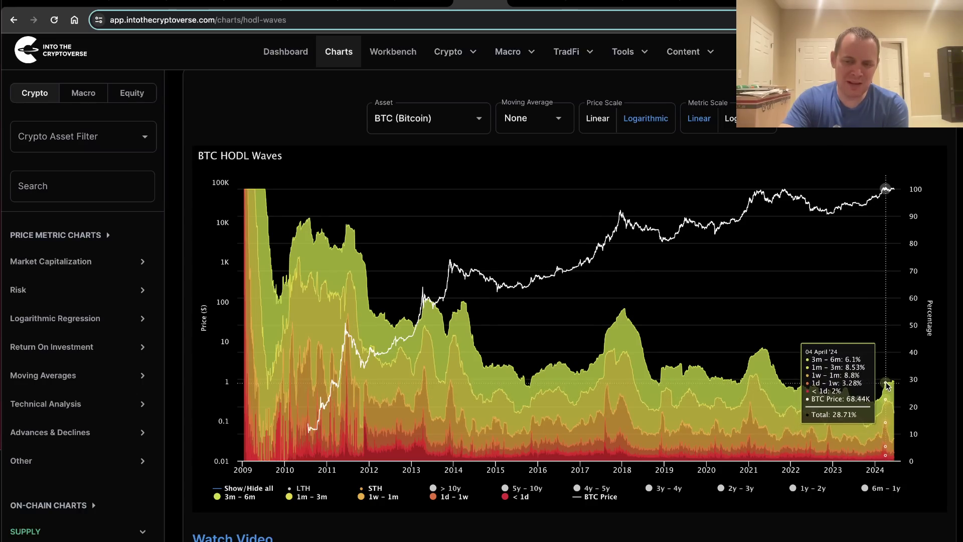
pyautogui.moveTo(865, 385); pyautogui.dragTo(938, 385)
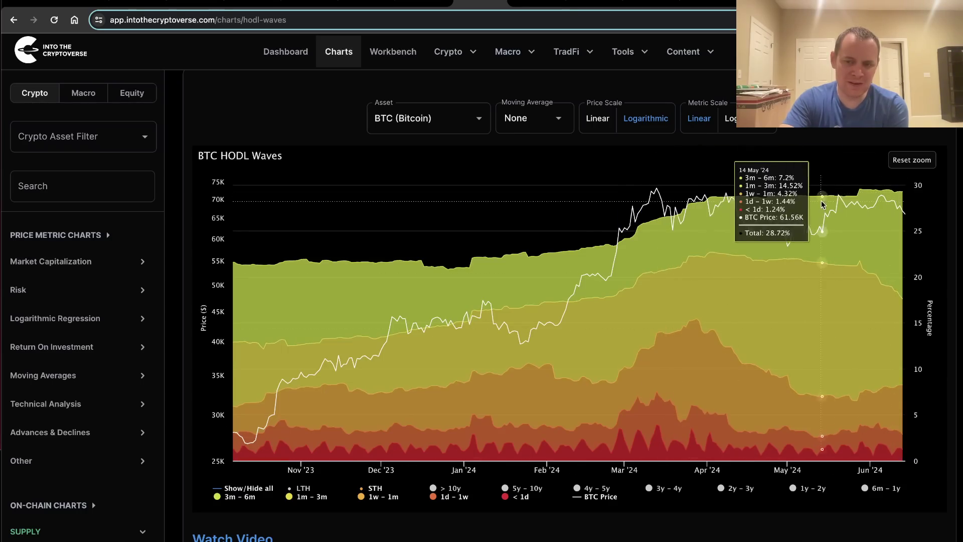
pyautogui.click(912, 159)
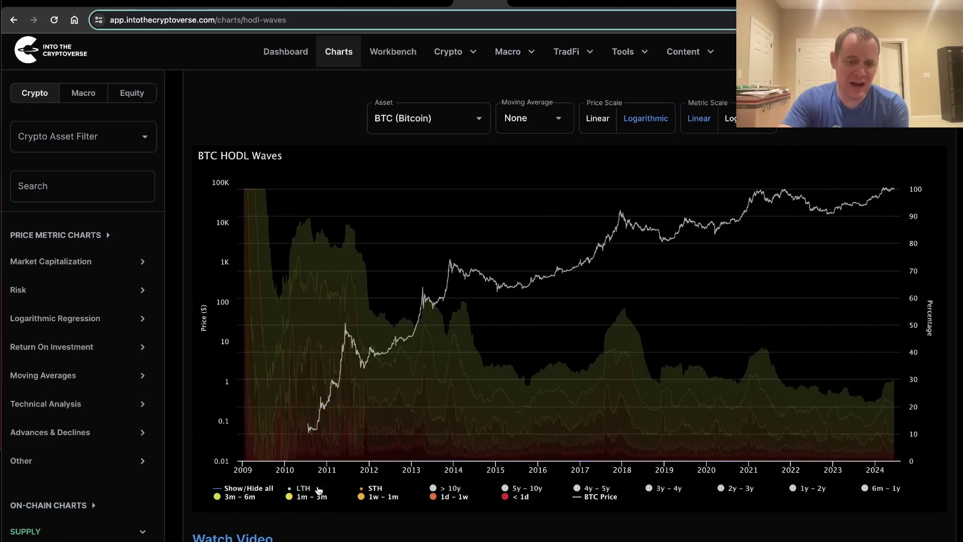
# - Show only the long-term bands (6m–1y to >10y), zoom around 2022–2023, then reset
pyautogui.click(295, 491)
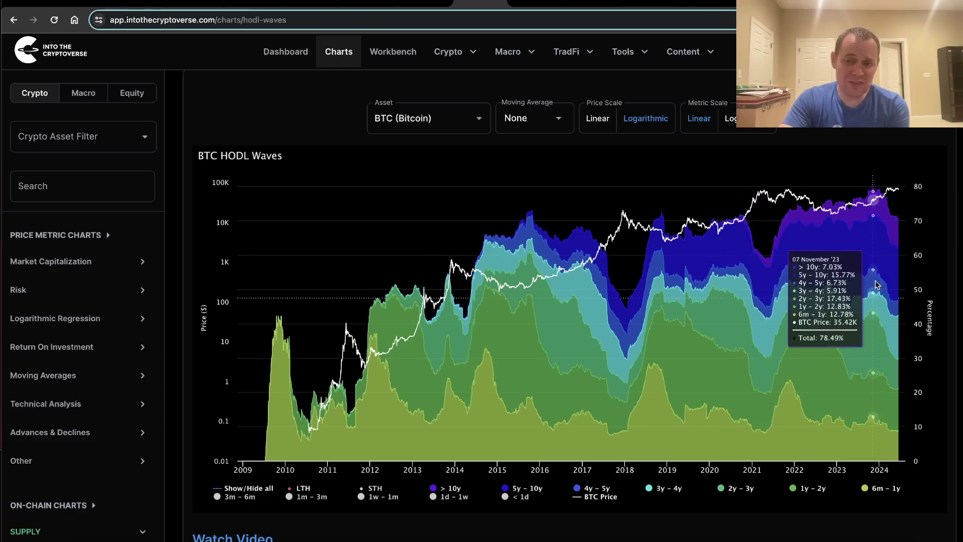
pyautogui.moveTo(860, 215); pyautogui.dragTo(926, 229)
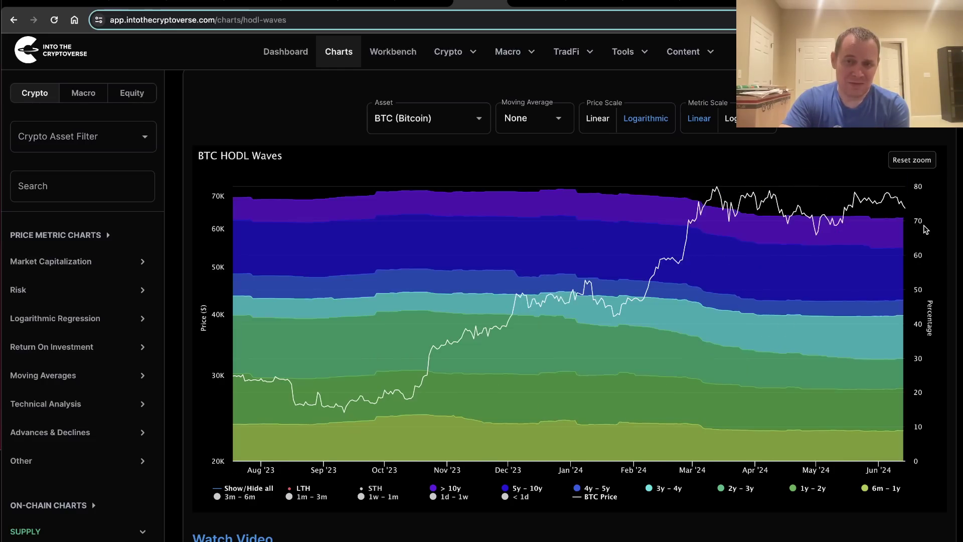
pyautogui.click(905, 170)
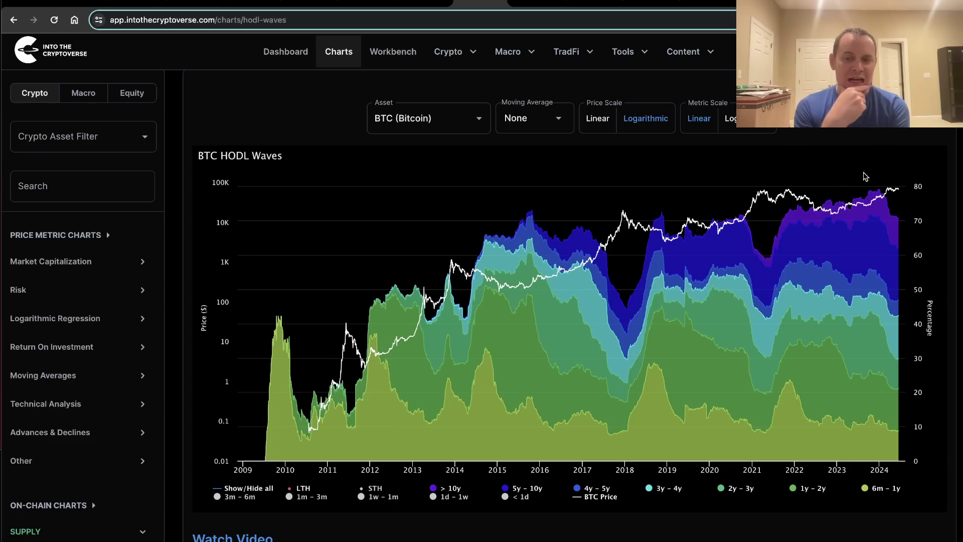
pyautogui.moveTo(629, 54)
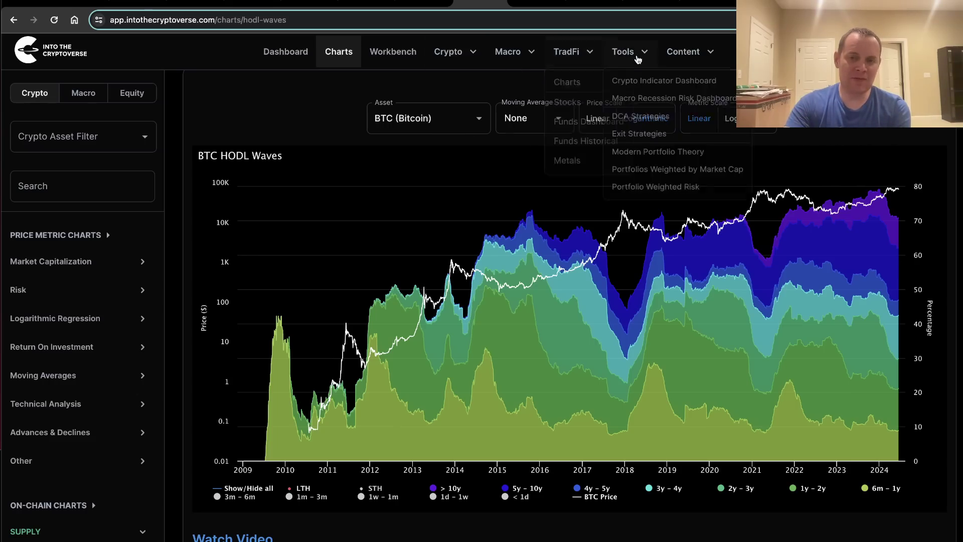
pyautogui.click(646, 80)
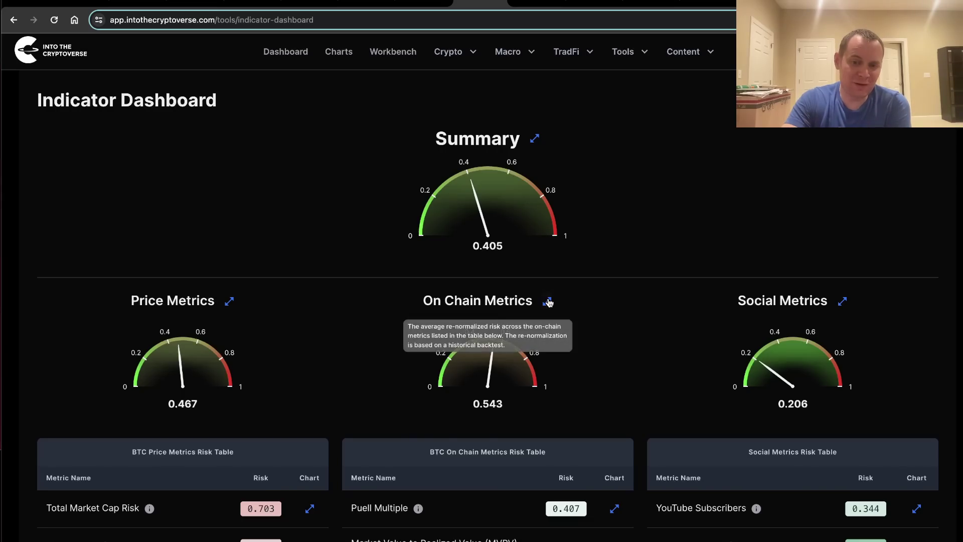
pyautogui.click(547, 301)
pyautogui.scroll(-2, 670, 271)
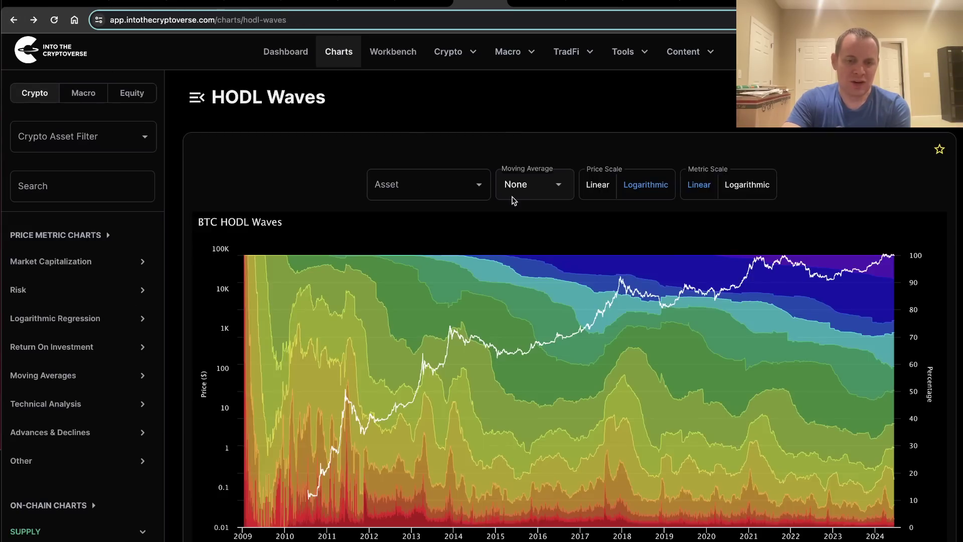
pyautogui.scroll(-2, 384, 375)
pyautogui.click(265, 463)
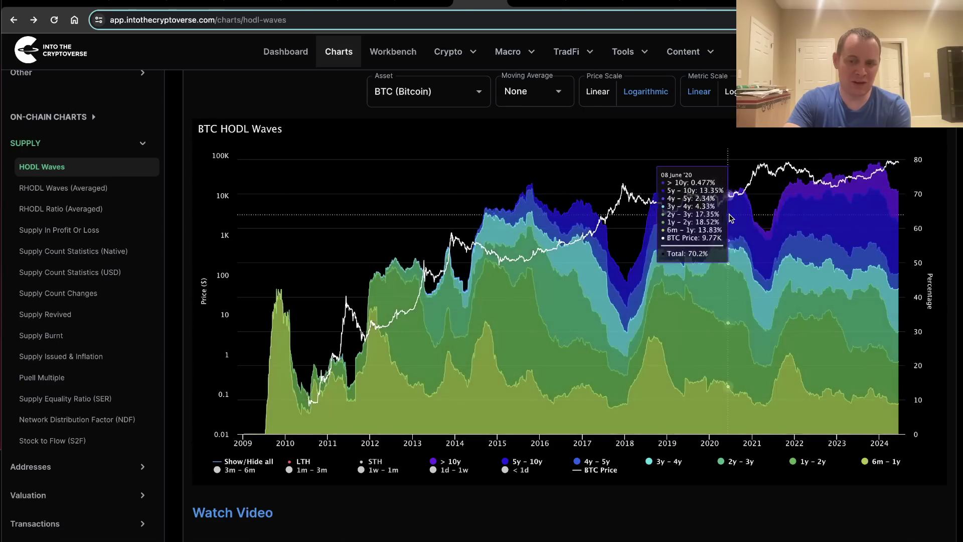
# - Zoom from late 2022 and reset, then hide all bands, toggling 1m–3m on and off
pyautogui.moveTo(828, 208); pyautogui.dragTo(933, 204)
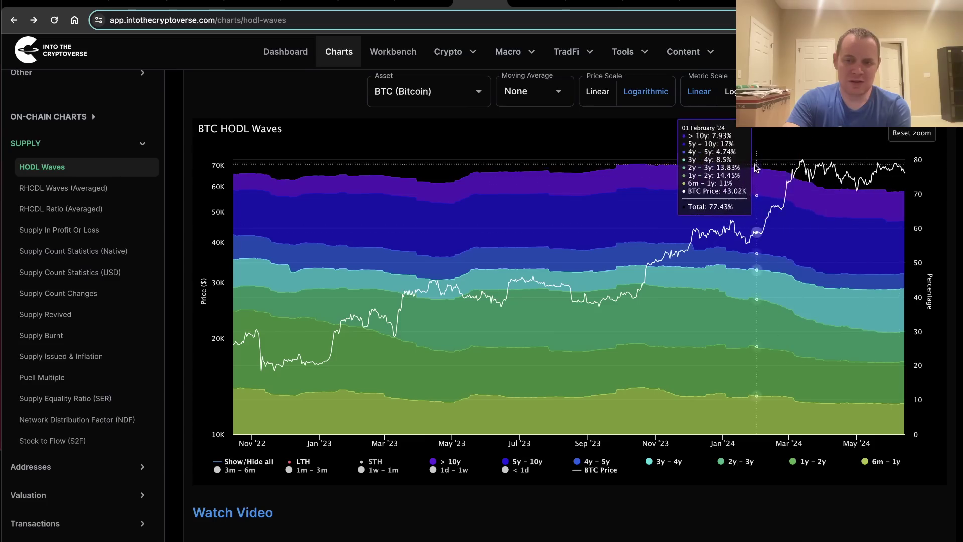
pyautogui.click(912, 134)
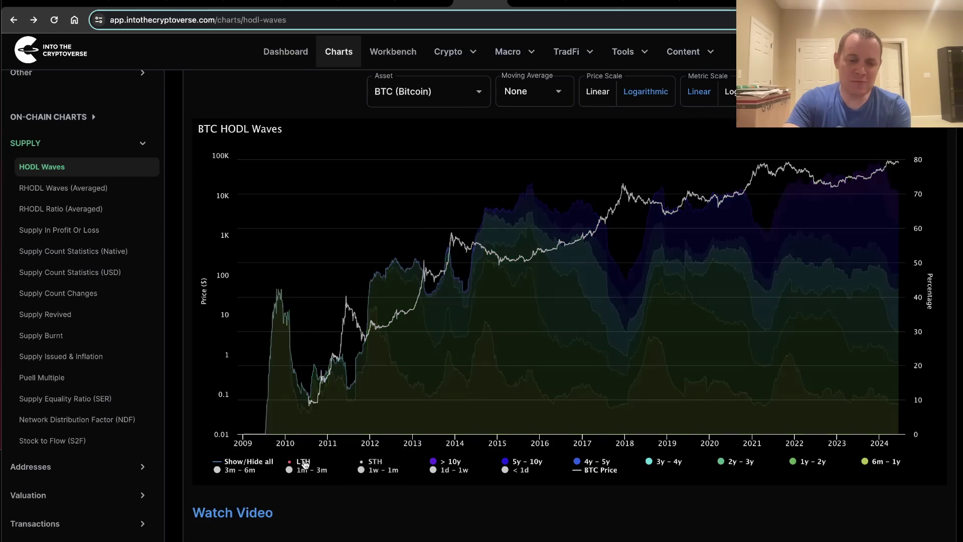
pyautogui.click(243, 462)
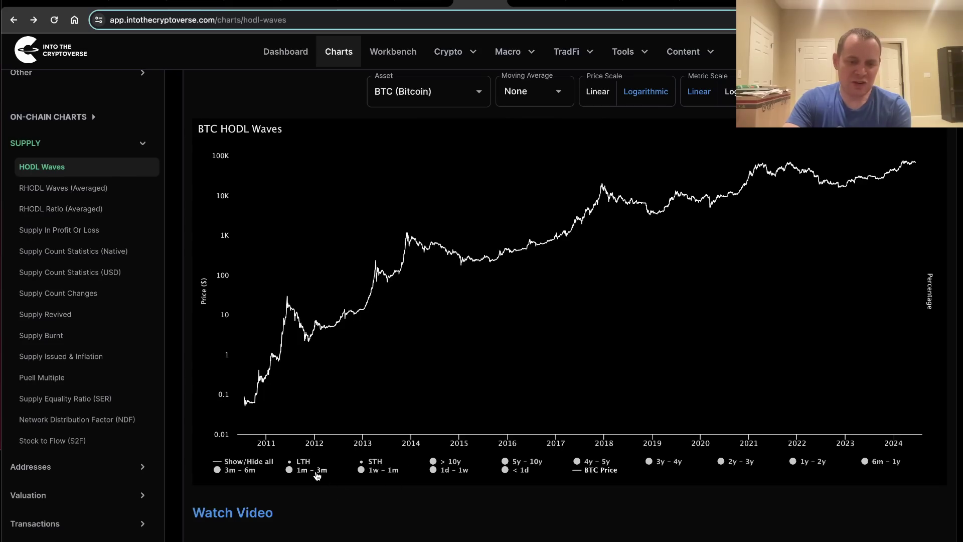
pyautogui.click(314, 471)
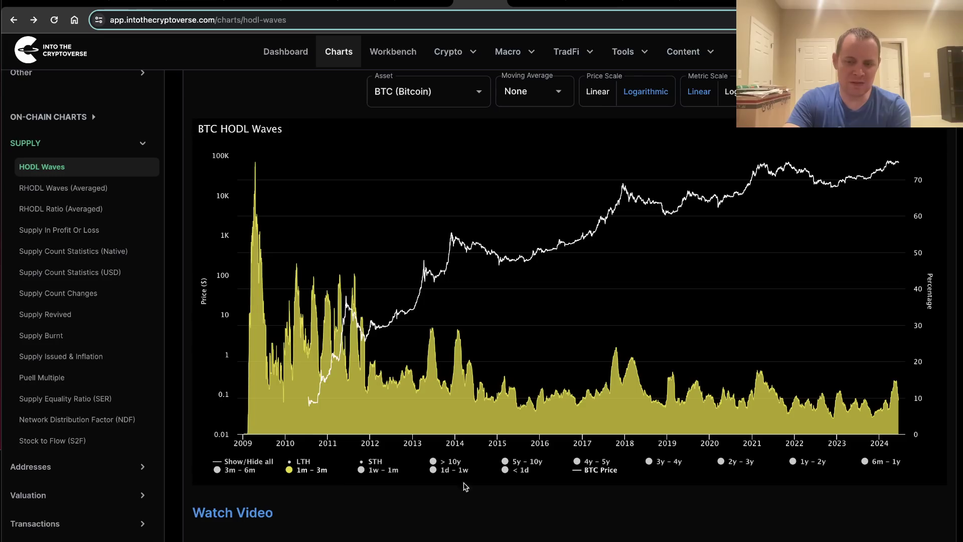
pyautogui.moveTo(898, 385)
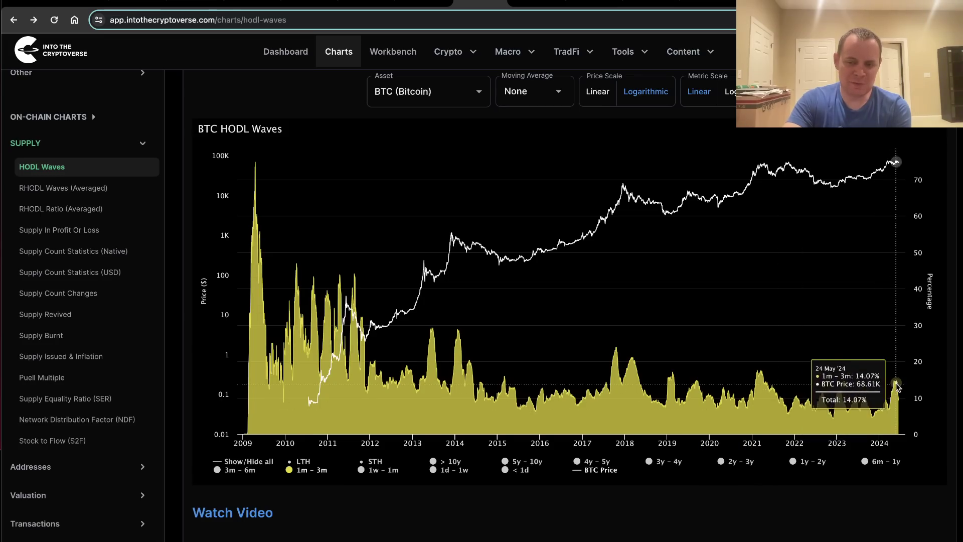
pyautogui.click(313, 470)
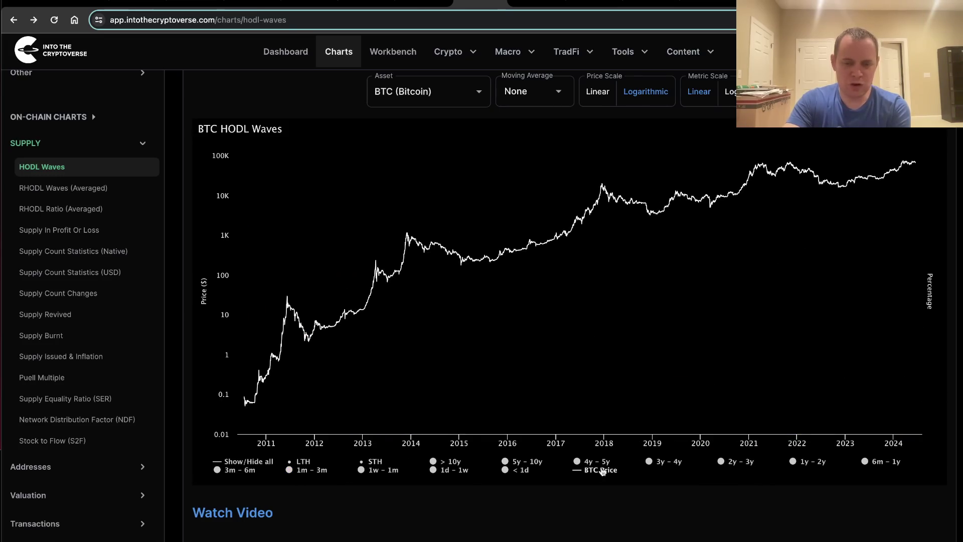
# - Display the 1y–2y band alone beneath the BTC price line
pyautogui.click(805, 466)
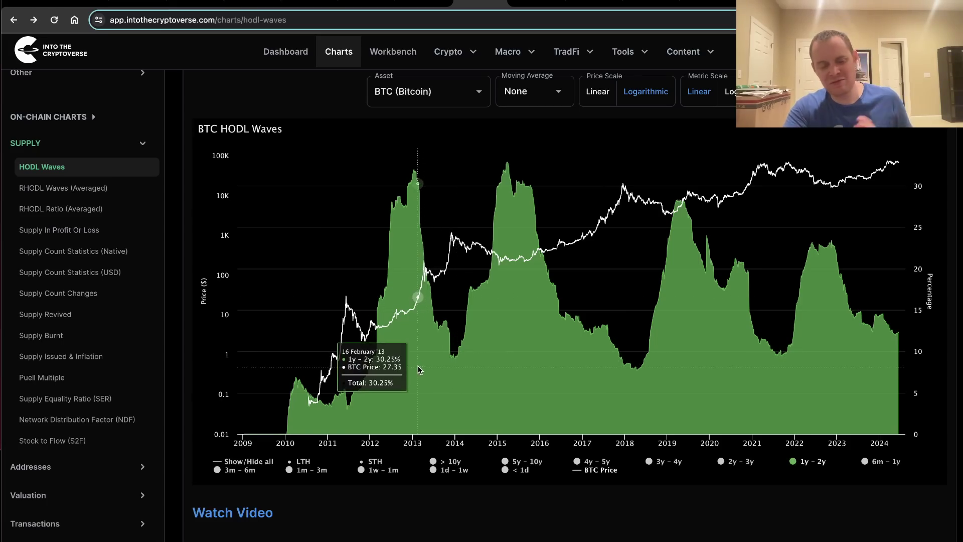
pyautogui.scroll(-1, 566, 367)
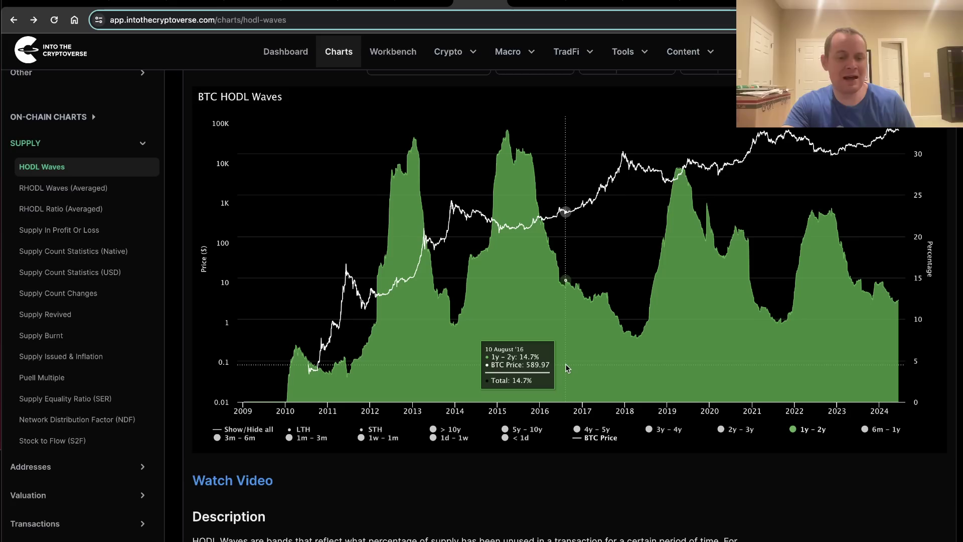
pyautogui.scroll(3, 565, 363)
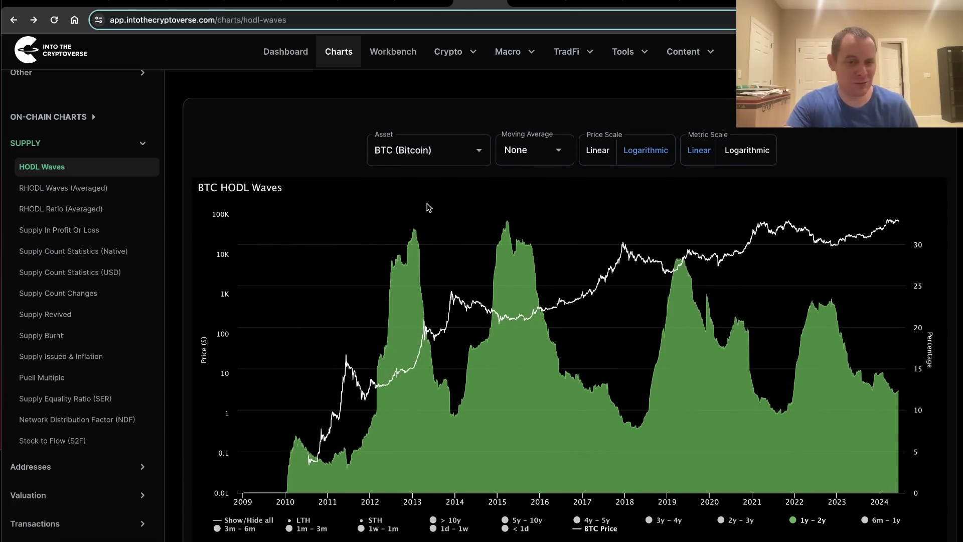
pyautogui.scroll(-4, 517, 236)
pyautogui.scroll(-3, 517, 236)
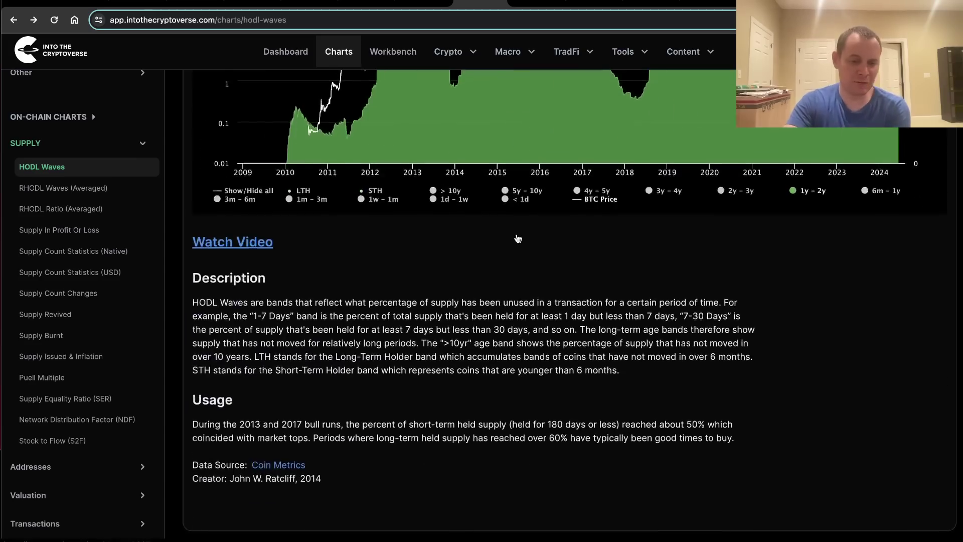
pyautogui.scroll(7, 517, 237)
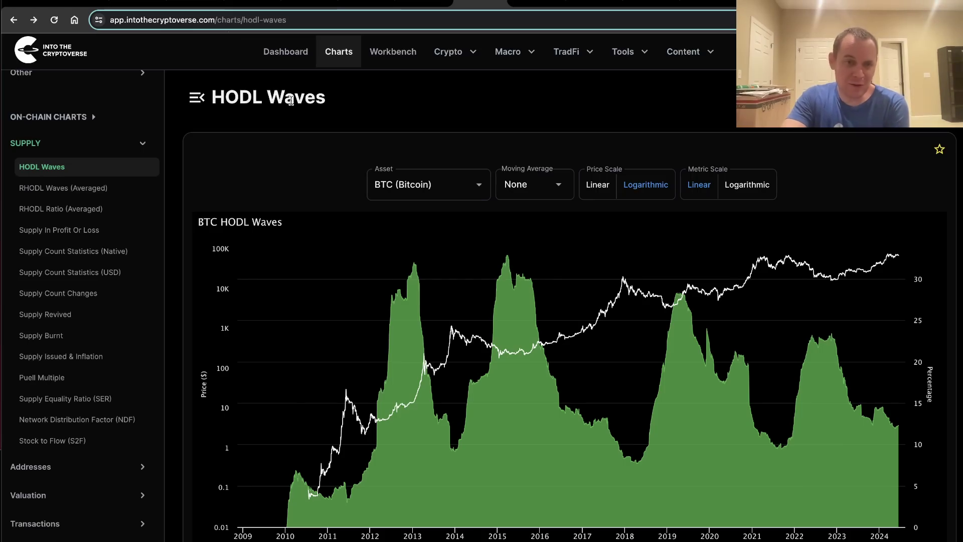
# - Switch to the TradingView weekly BTCUSD price chart
pyautogui.click(186, 3)
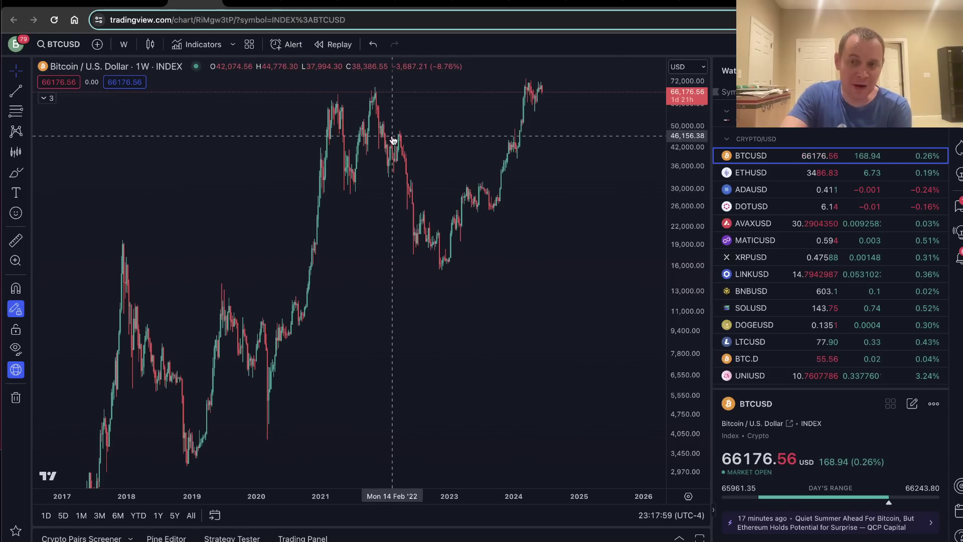
# - Return to the HODL Waves tab and scroll so the chart and legend fit
pyautogui.click(471, 2)
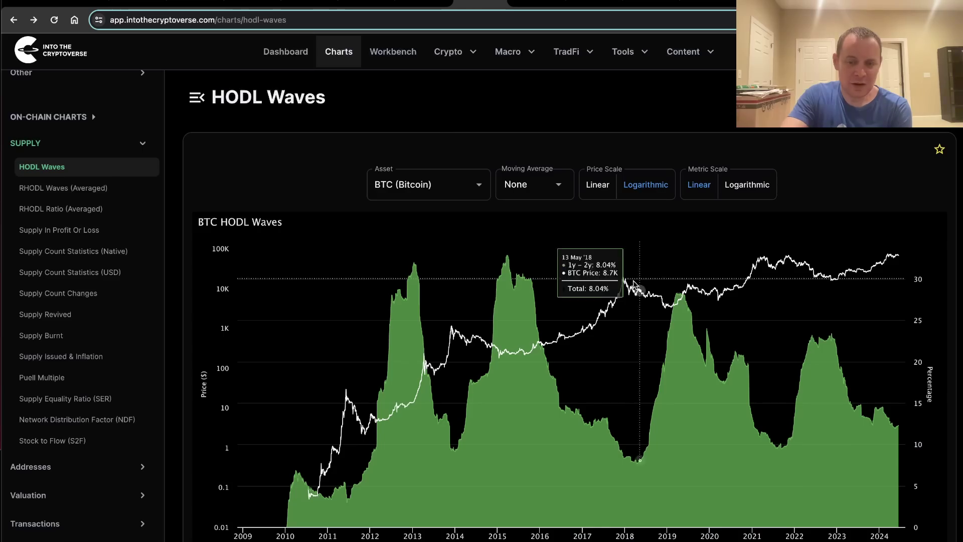
pyautogui.scroll(-2, 442, 136)
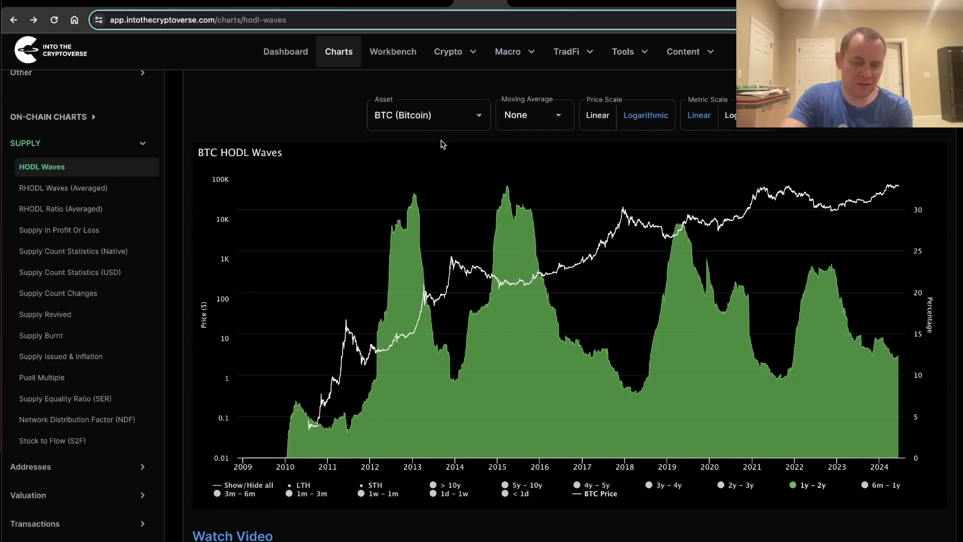